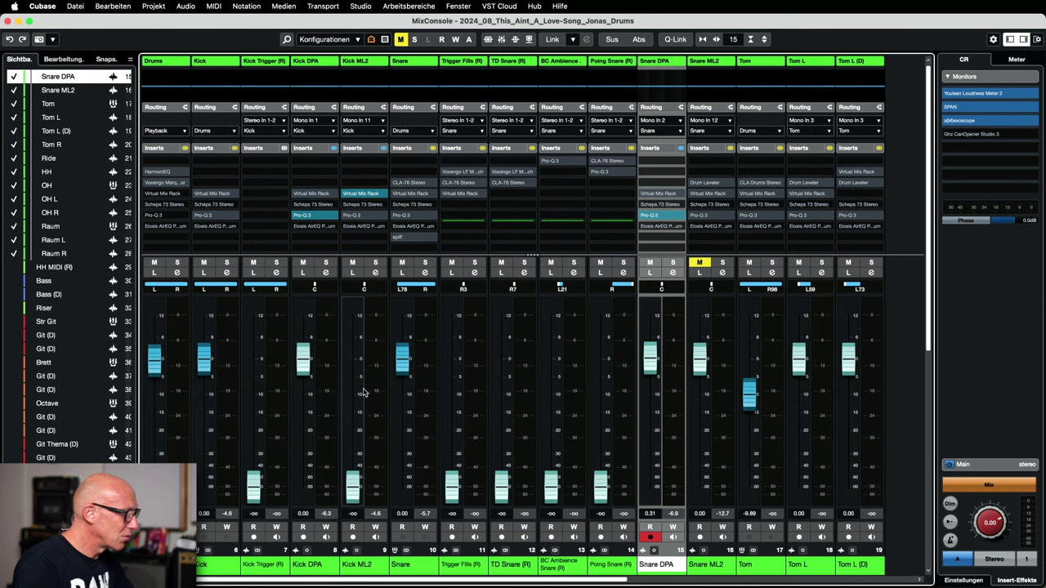
- Raise the OH group fader in the MixConsole to about -1.97 dB
scroll(452, 392, "right", 10)
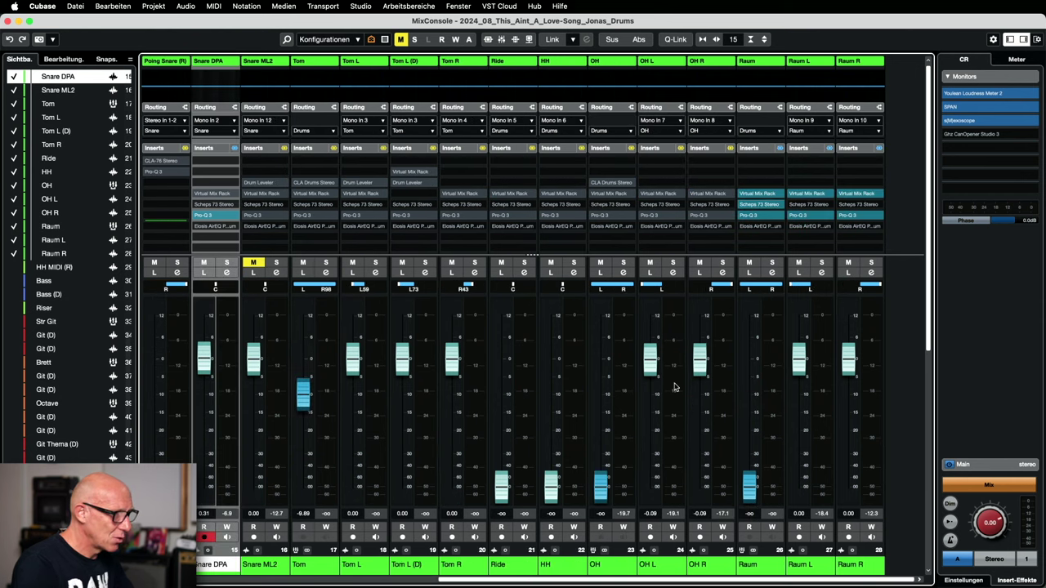
left_click_drag(601, 486, 602, 406)
left_click_drag(598, 268, 609, 175)
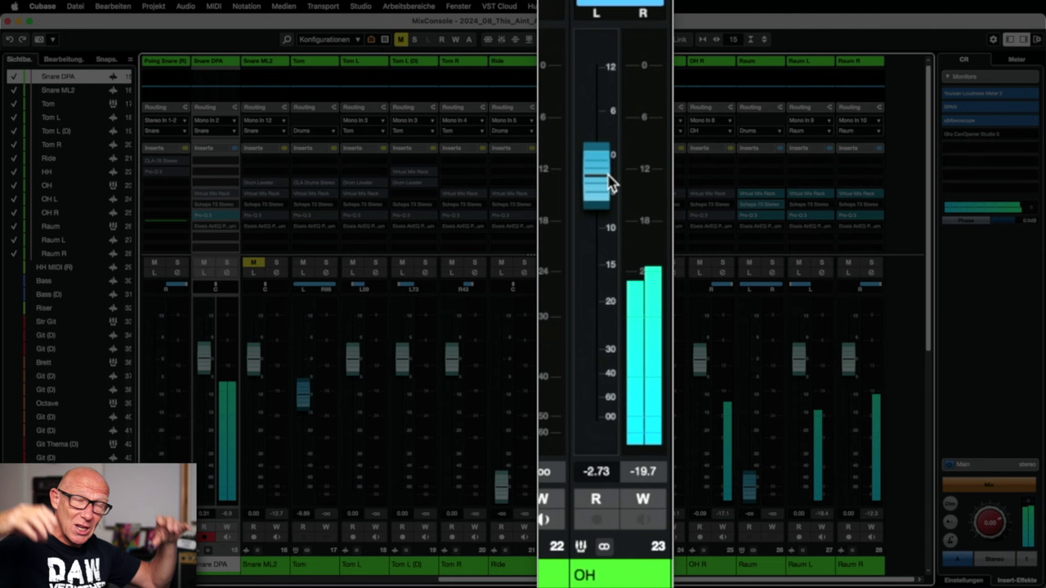
scroll(602, 188, "up", 3)
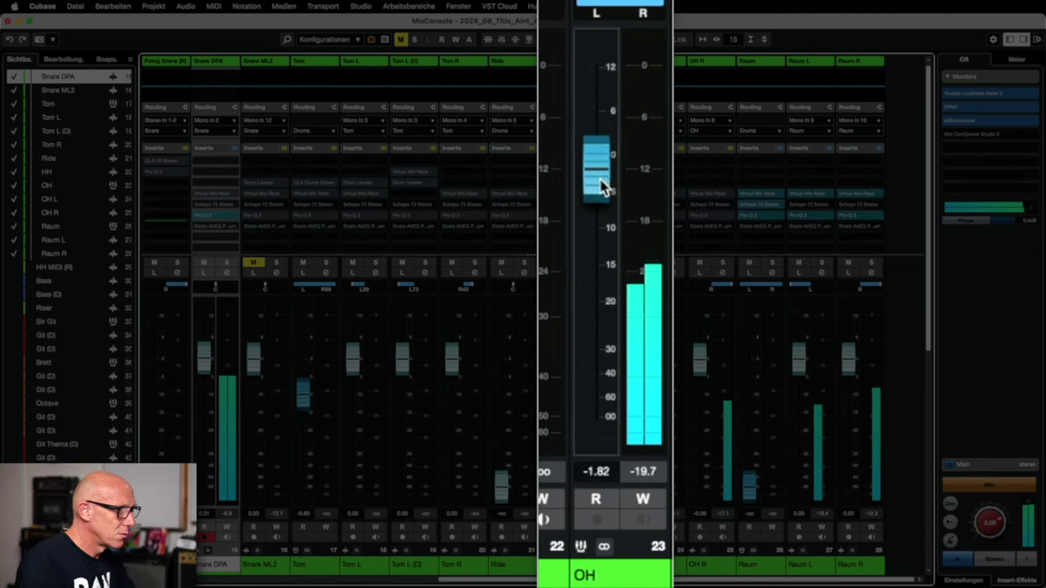
scroll(602, 188, "down", 1)
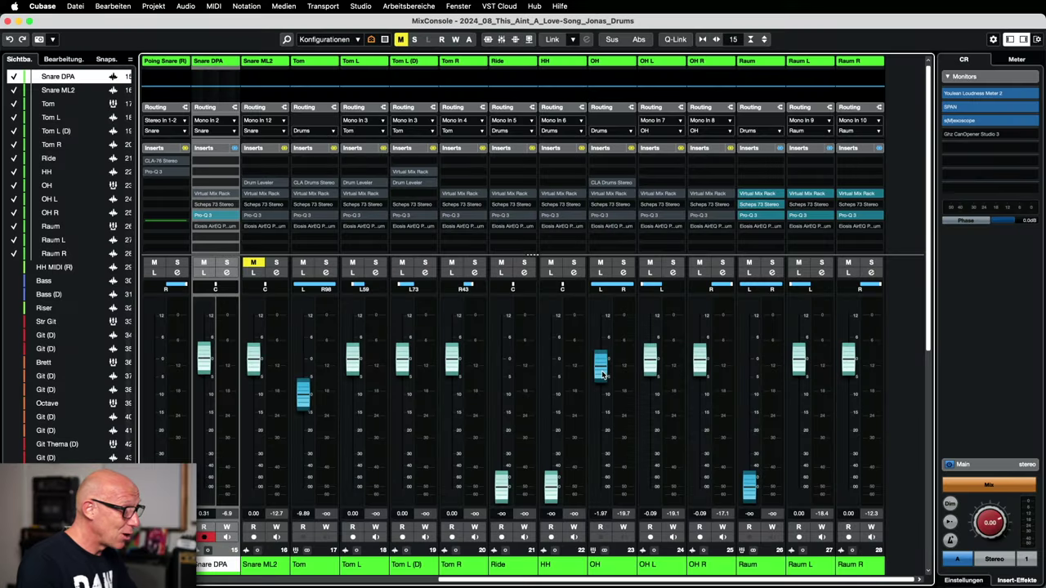
- Open the Pro-Q 3 on the OH channel and move its window clear of the OH strip during playback
left_click(615, 218)
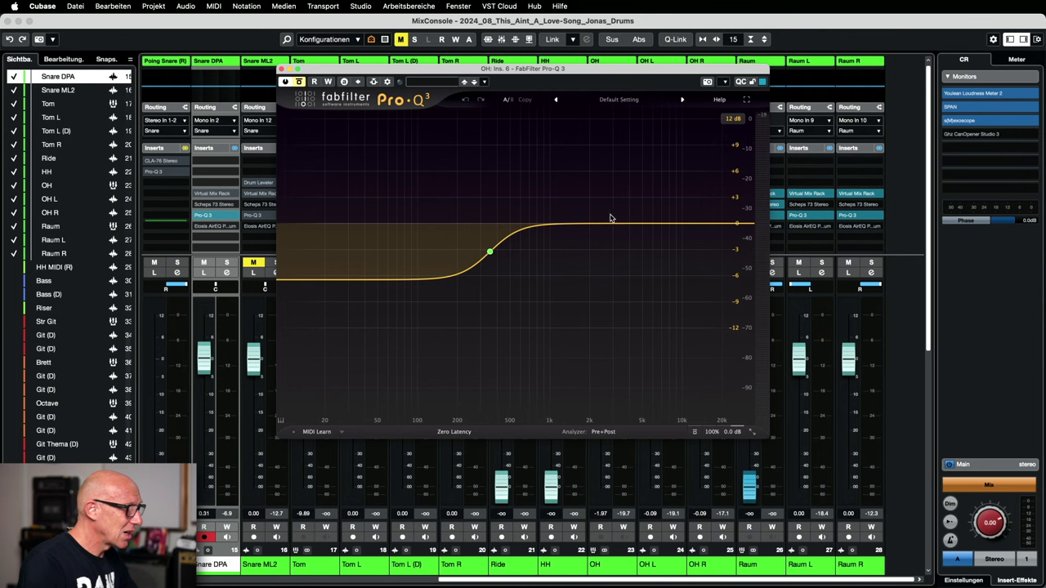
mouse_move(489, 251)
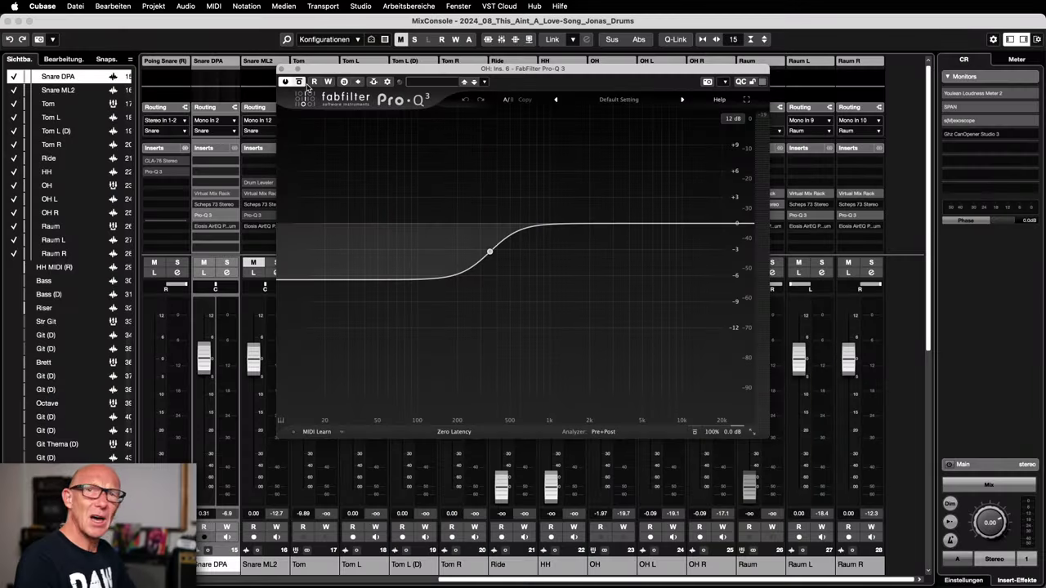
key("space")
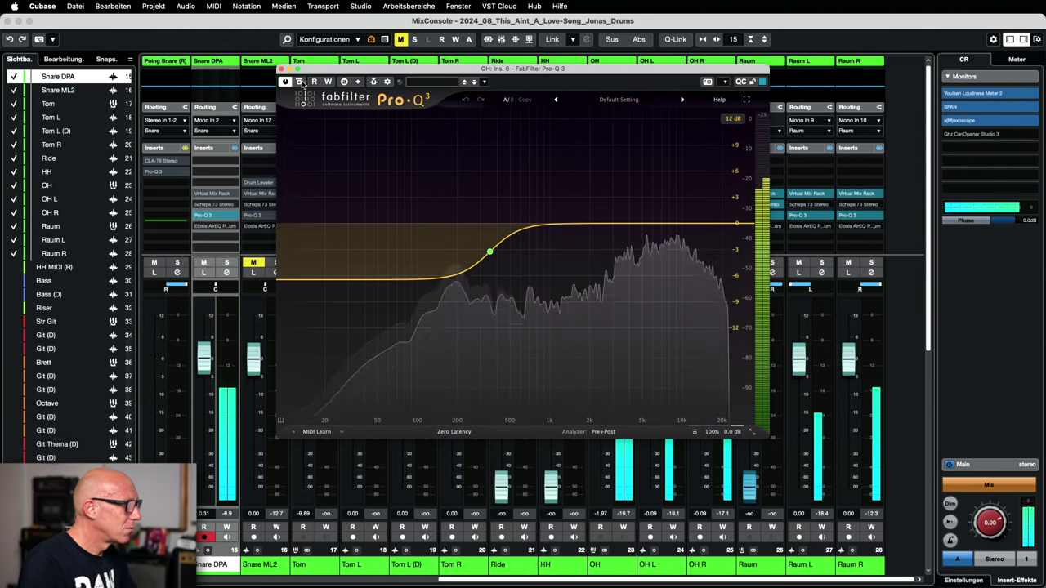
left_click_drag(325, 69, 180, 46)
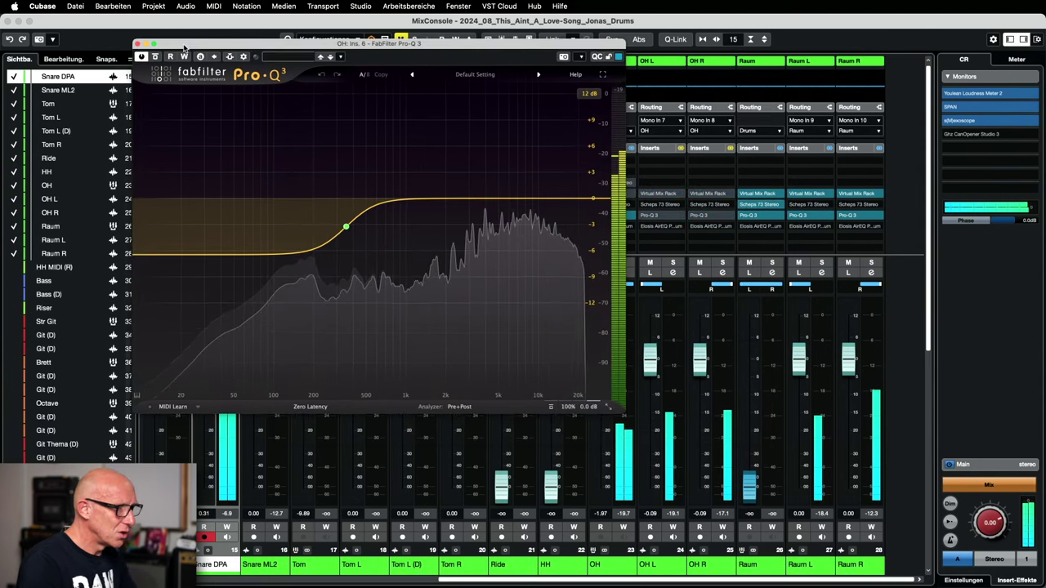
left_click_drag(360, 44, 327, 30)
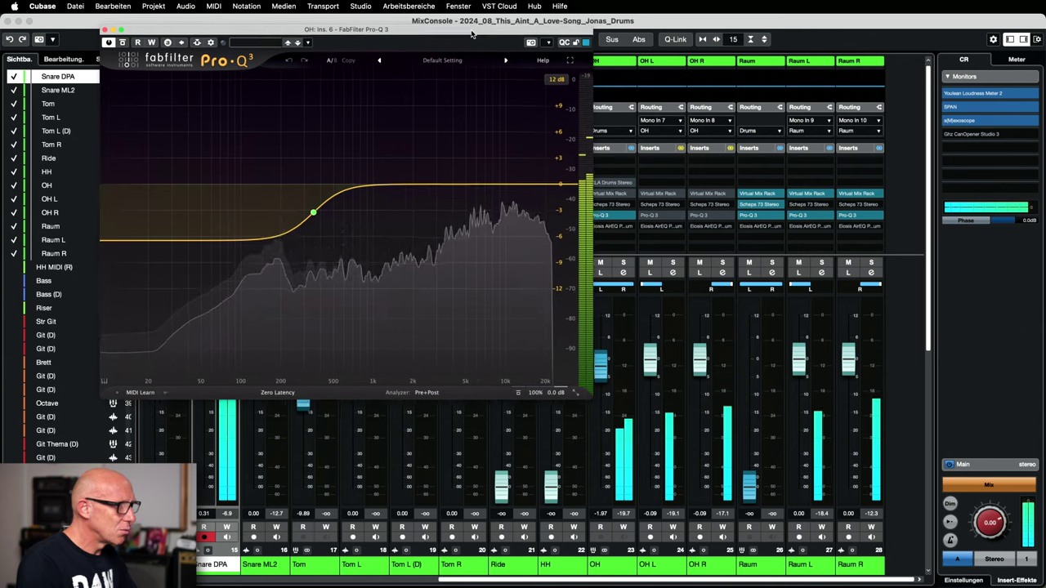
- Solo the OH channel, compare its sound with the Pro-Q 3 low cut bypassed and active, and close the equalizer
left_click(623, 263)
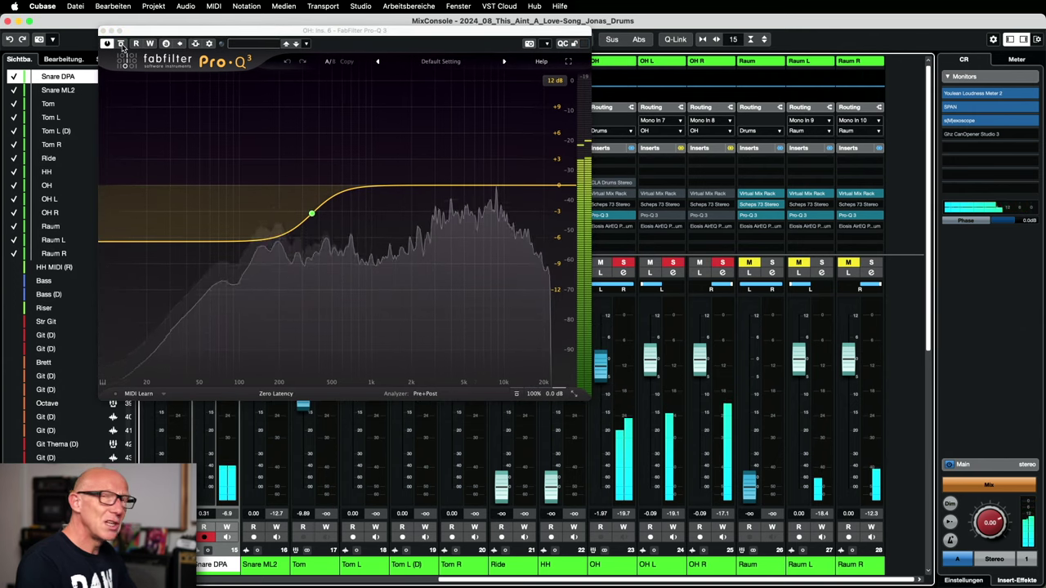
left_click(121, 44)
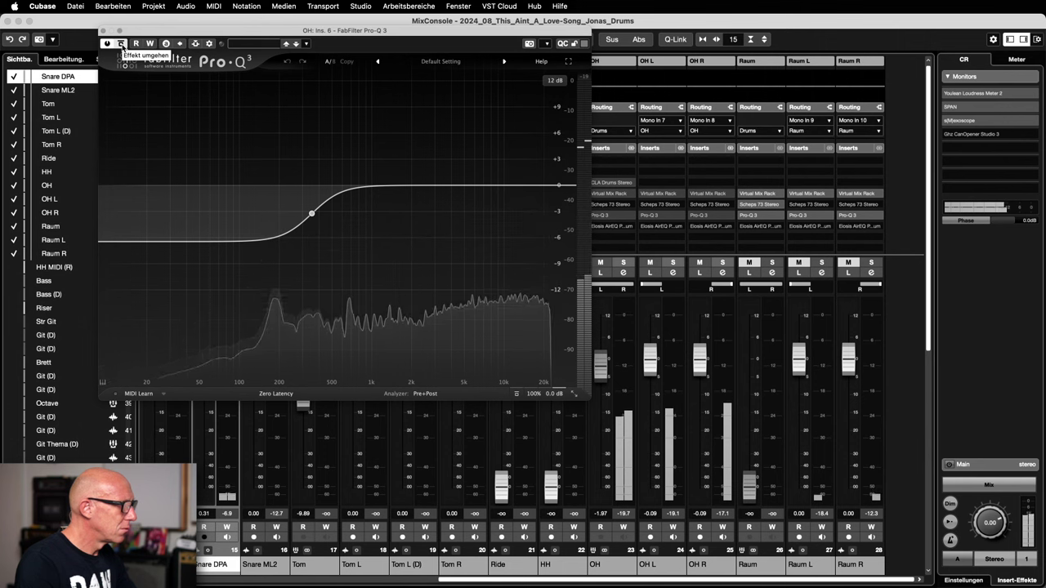
key("space")
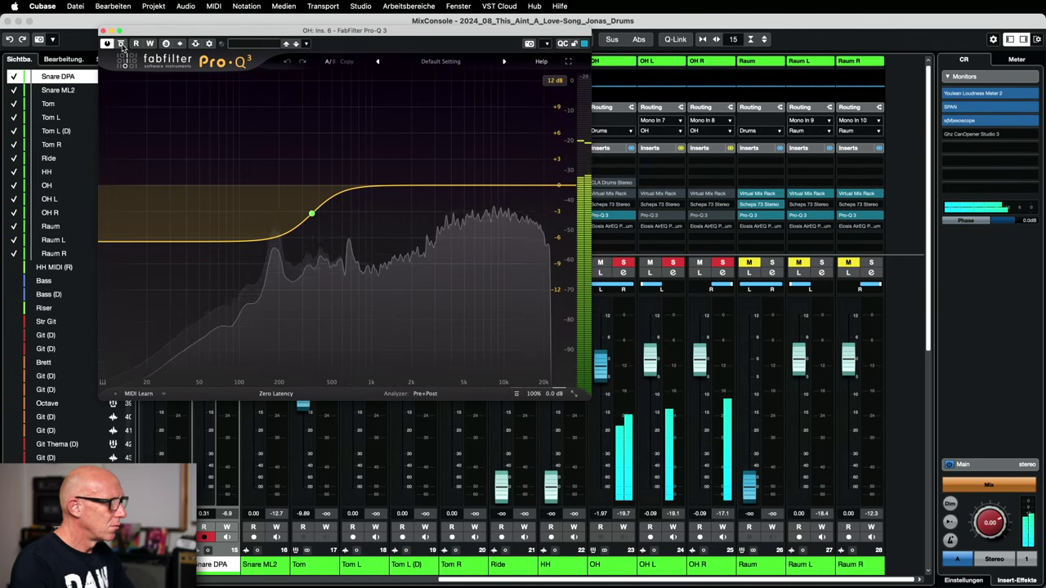
key("space")
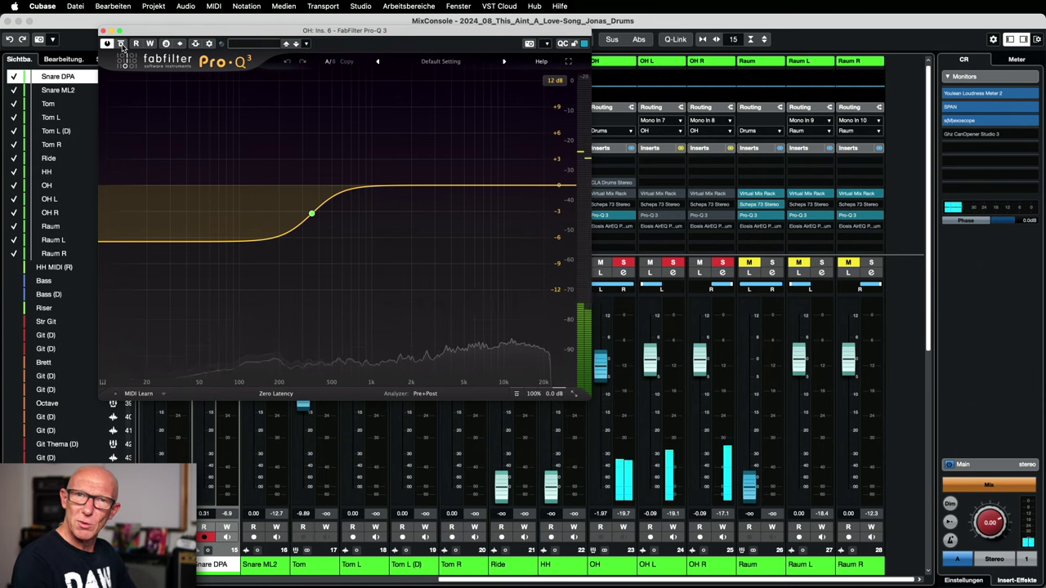
left_click(102, 31)
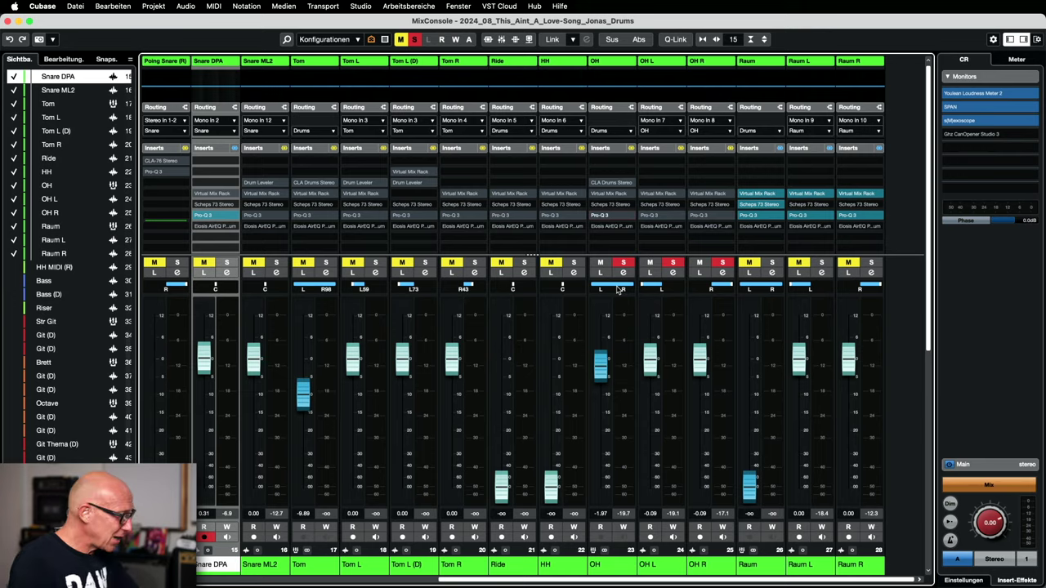
- Place the project window's playback position in the Tom L section around bar 68 and turn off cycle playback
key("F3")
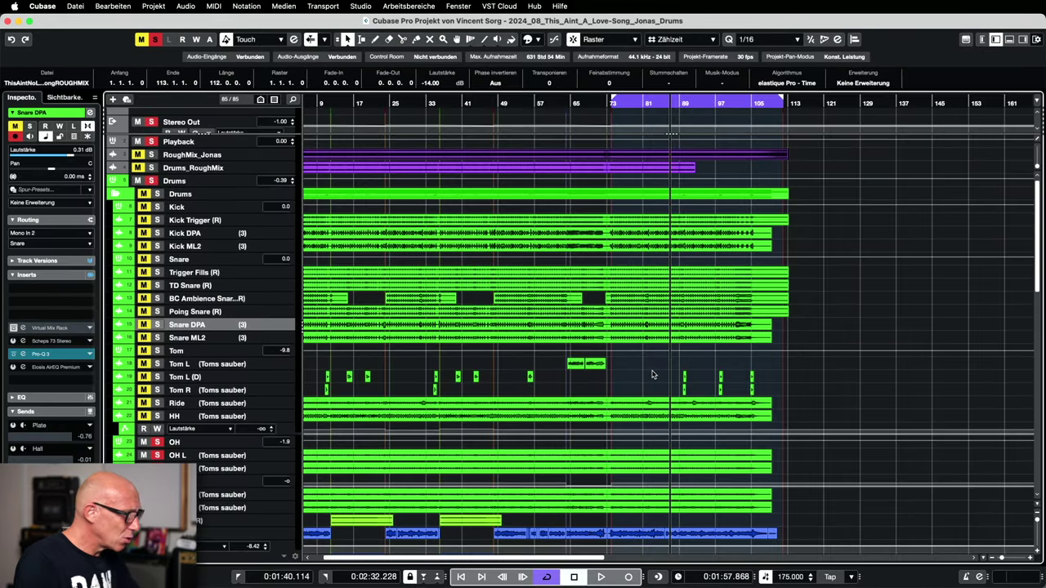
scroll(651, 375, "left", 2)
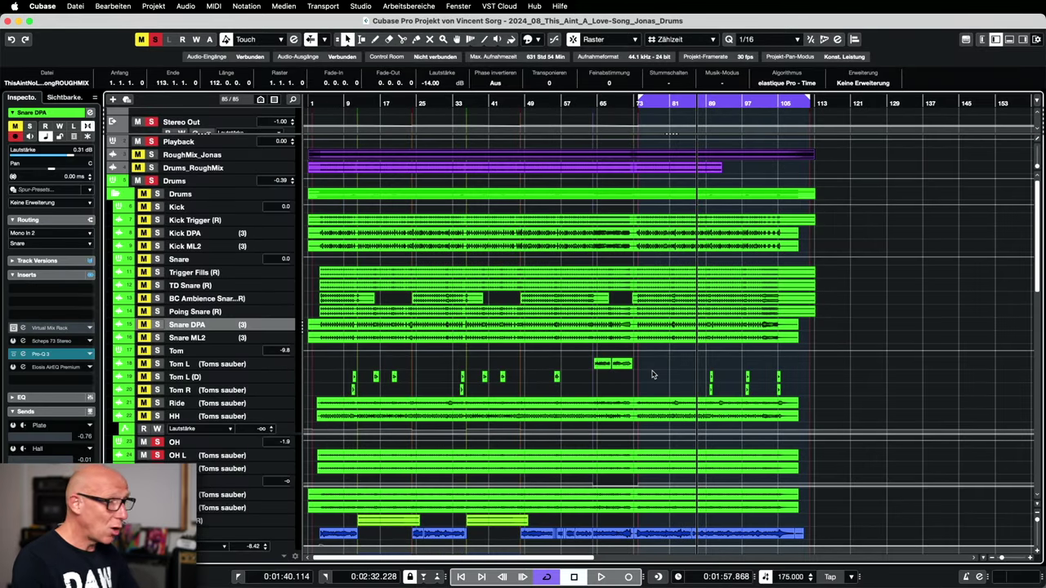
left_click_drag(683, 373, 798, 396)
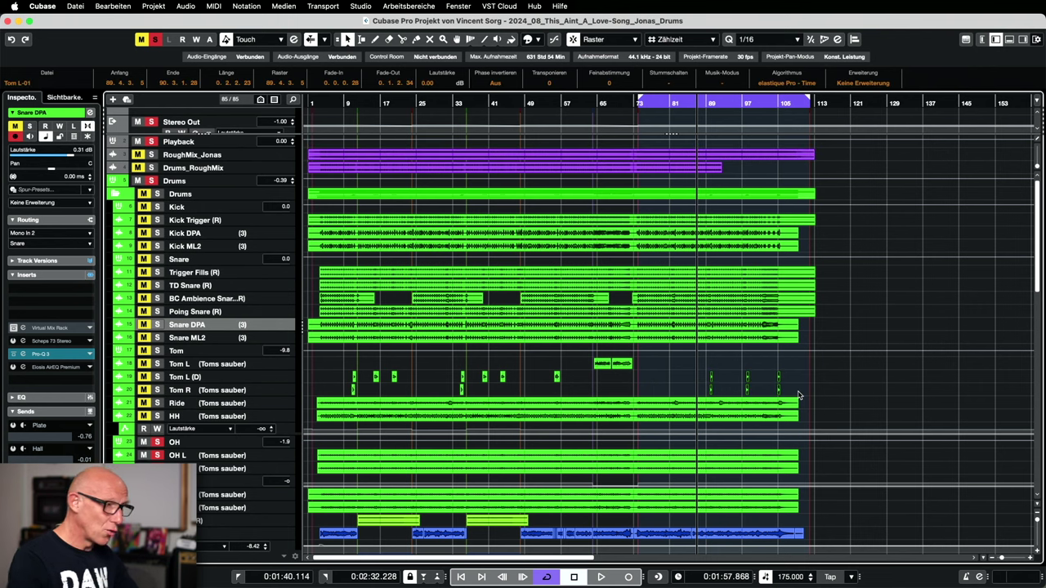
left_click(614, 109)
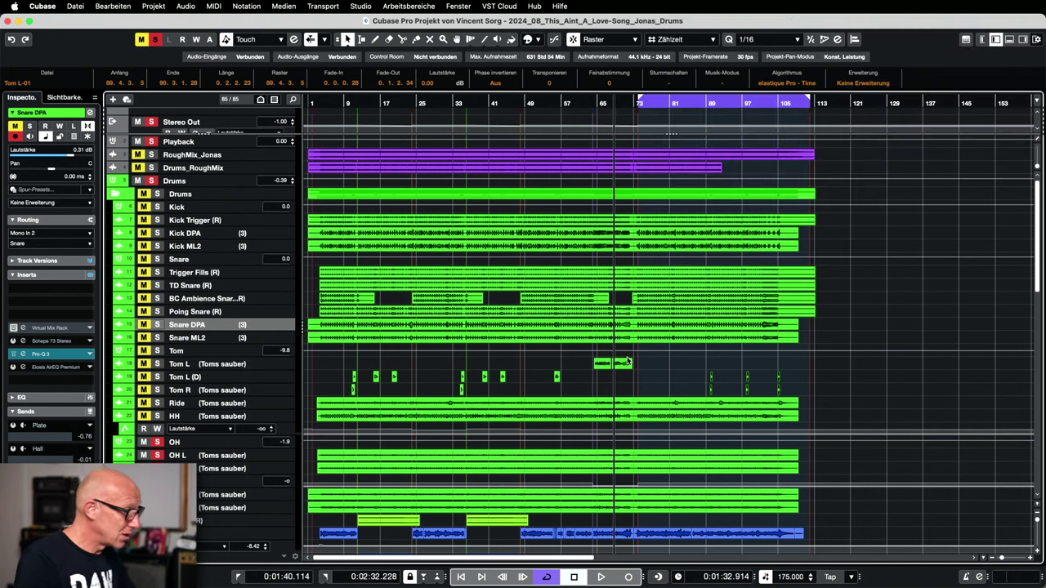
left_click(549, 578)
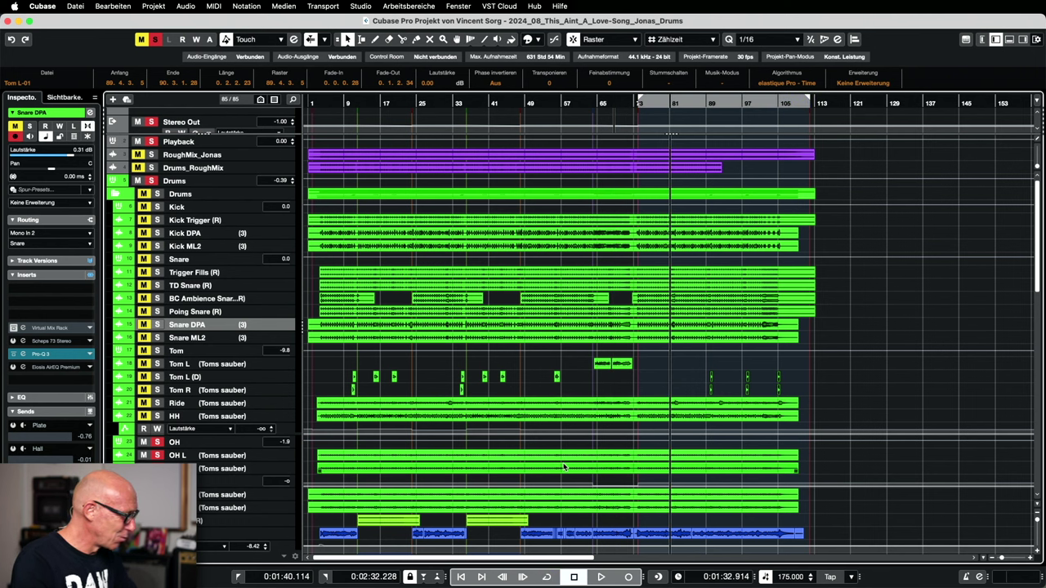
- Clear the solos in the MixConsole and raise the Tom group fader to about -3.19 dB while checking it in playback
key("F3")
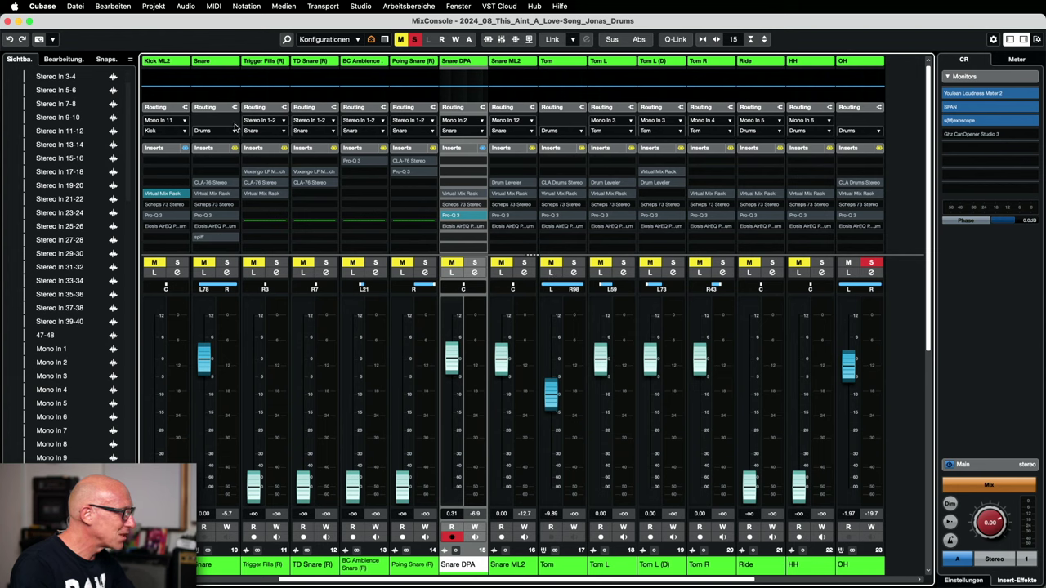
scroll(333, 319, "left", 4)
left_click(178, 264)
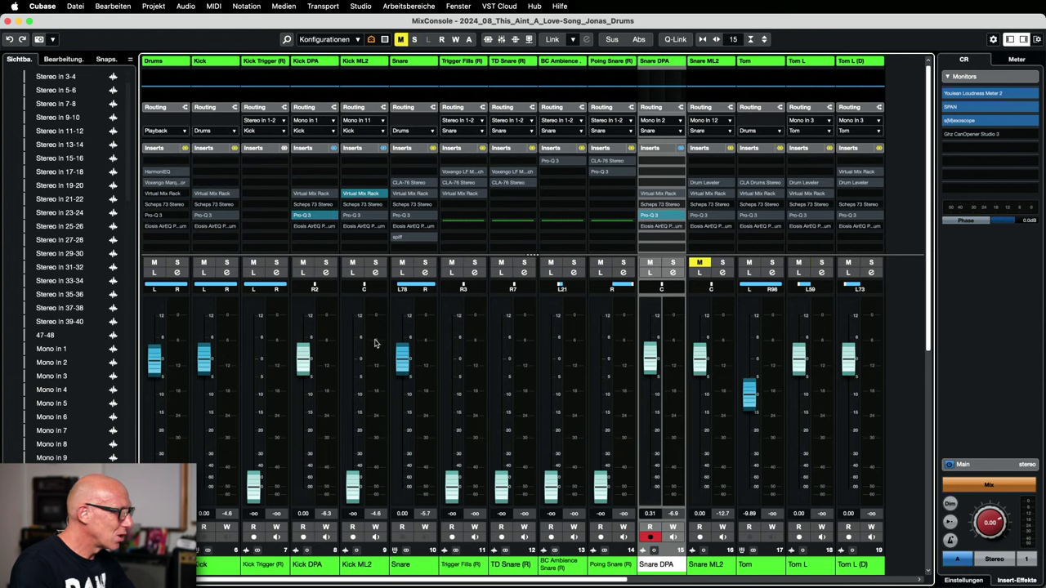
scroll(374, 341, "right", 9)
scroll(398, 340, "left", 5)
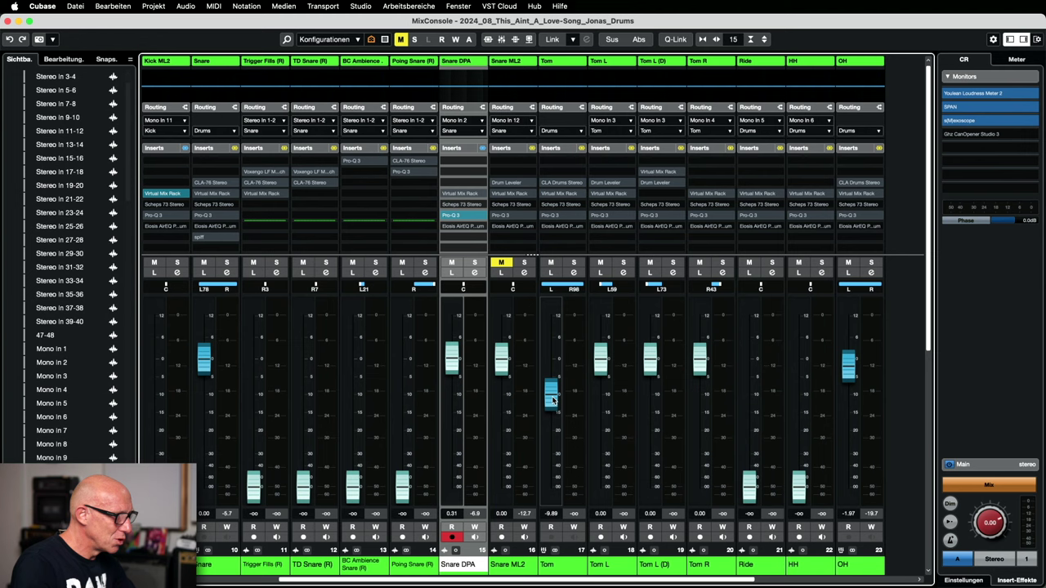
mouse_move(552, 400)
left_mouse_down()
mouse_move(552, 367)
mouse_move(552, 382)
left_mouse_up()
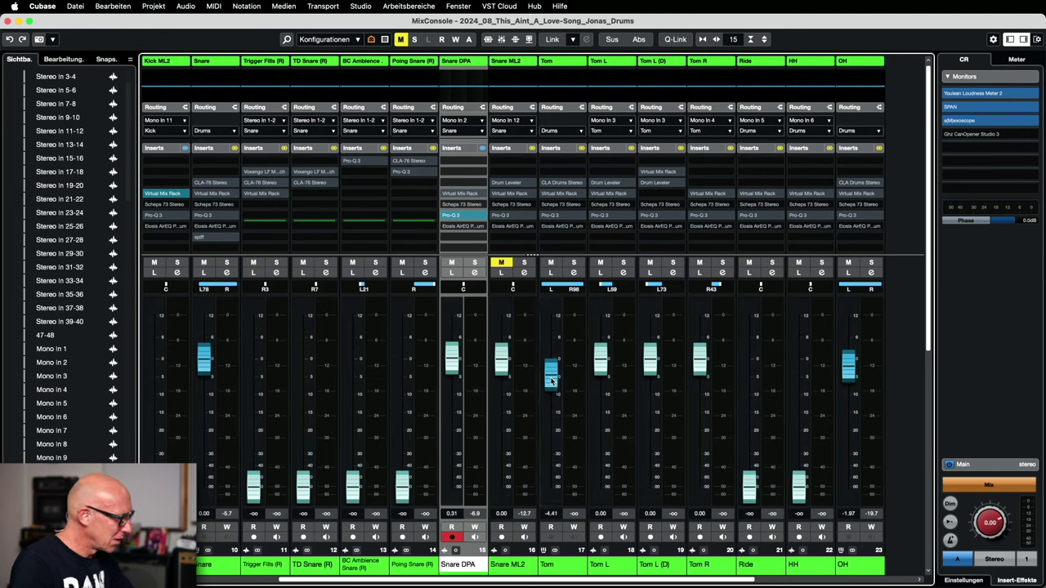
key("space")
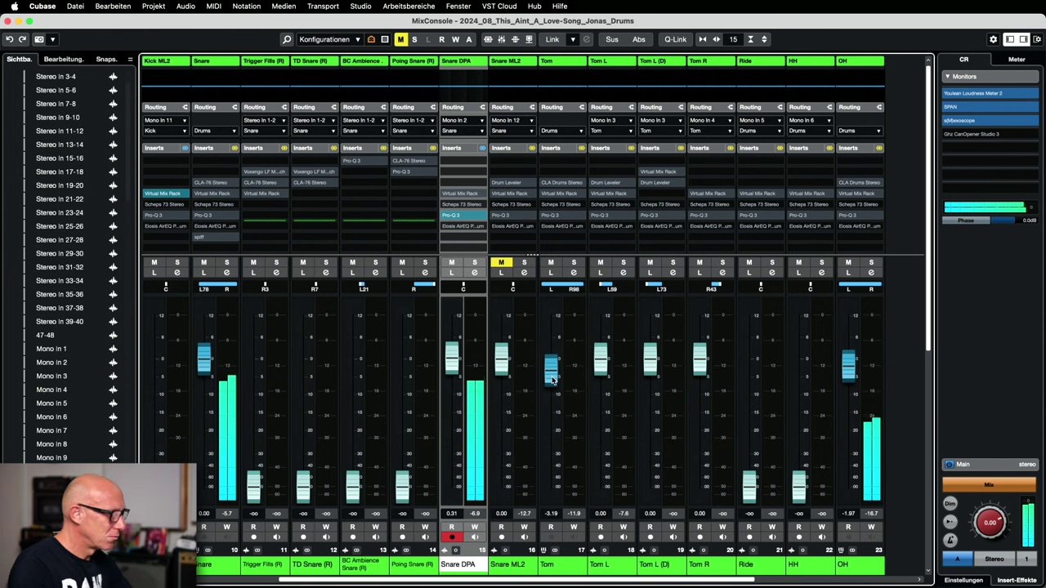
- Listen to the tom fills around bars 33 and 89 and check the tom channels' meters in the MixConsole
key("F3")
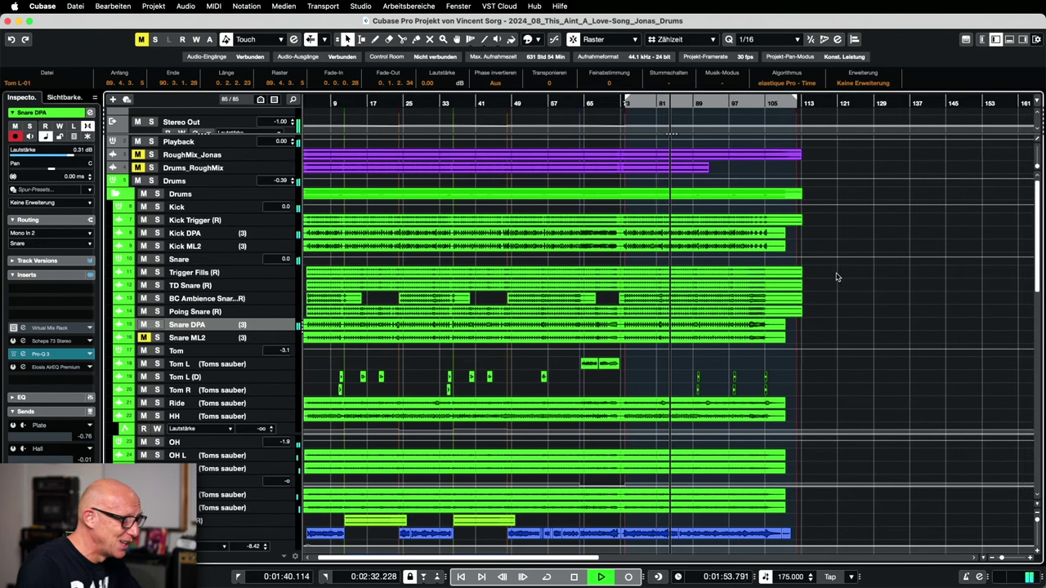
left_click(434, 120)
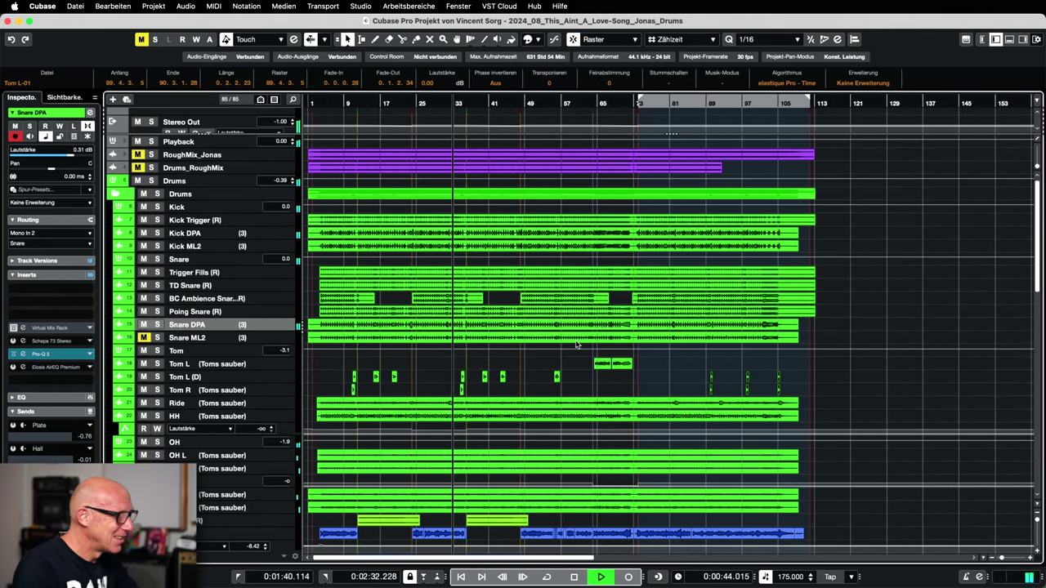
key("F3")
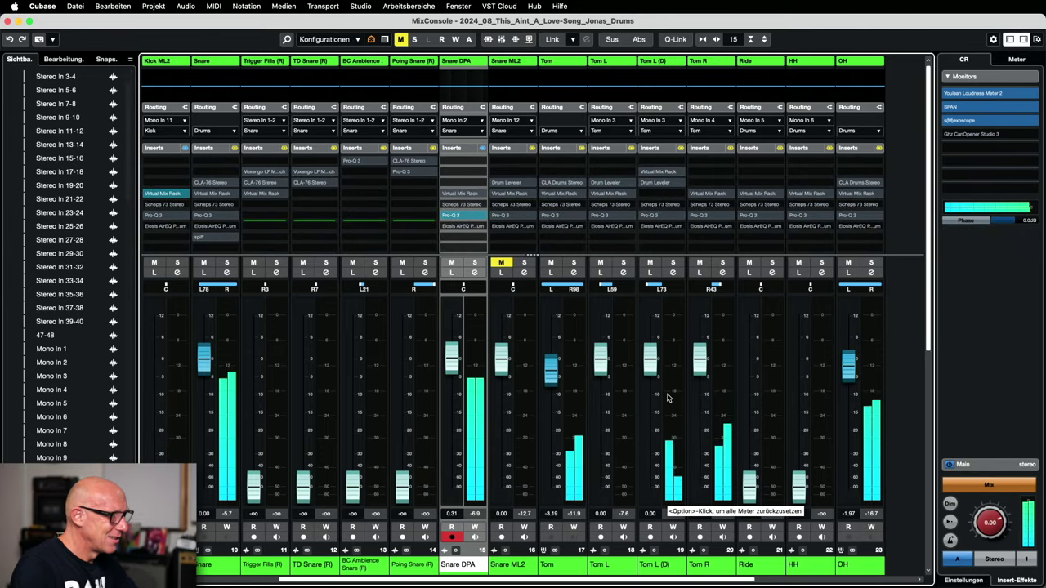
key("F3")
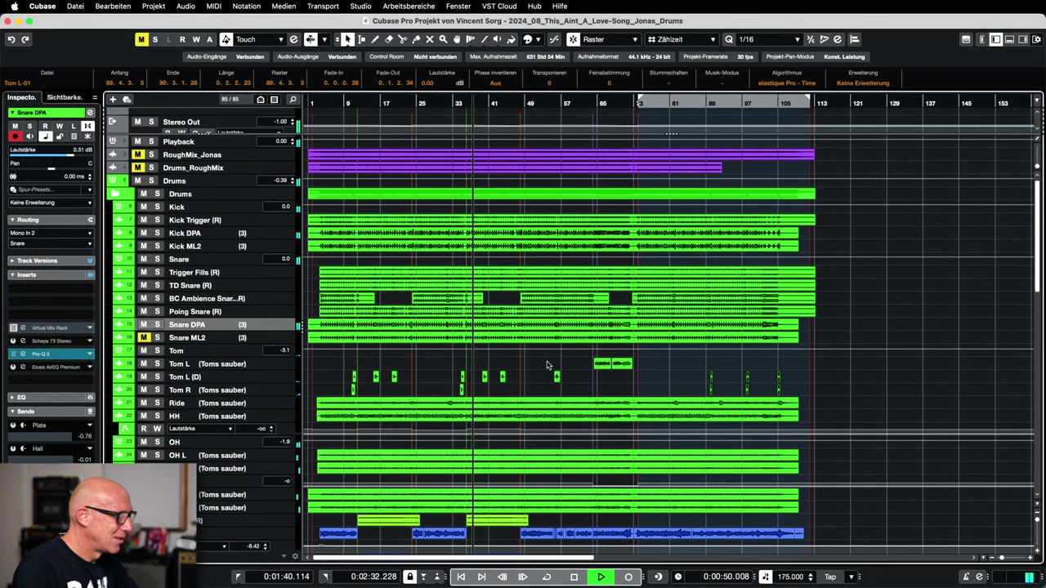
left_click(711, 104)
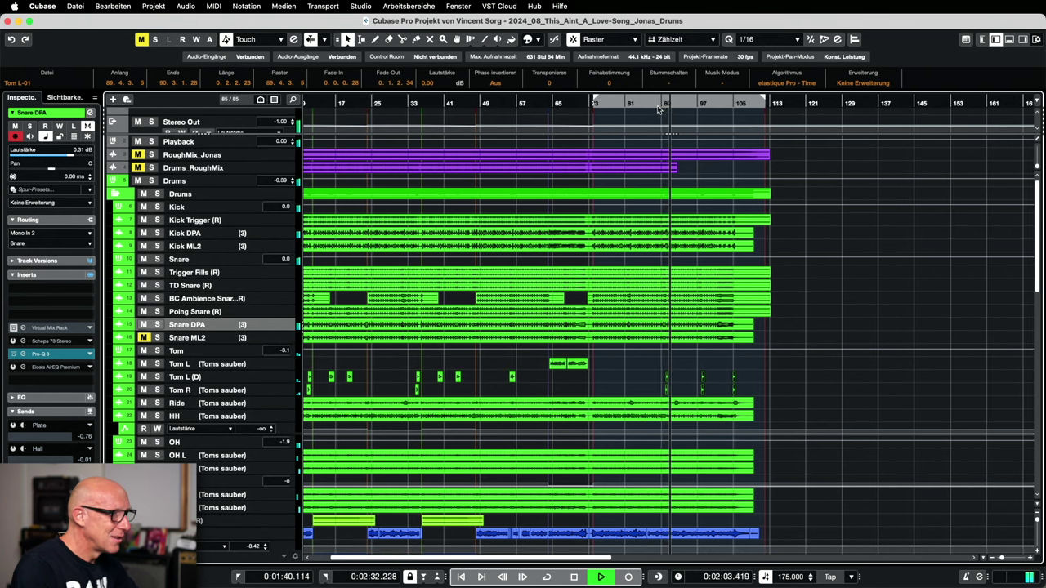
left_click(661, 110)
key("F3")
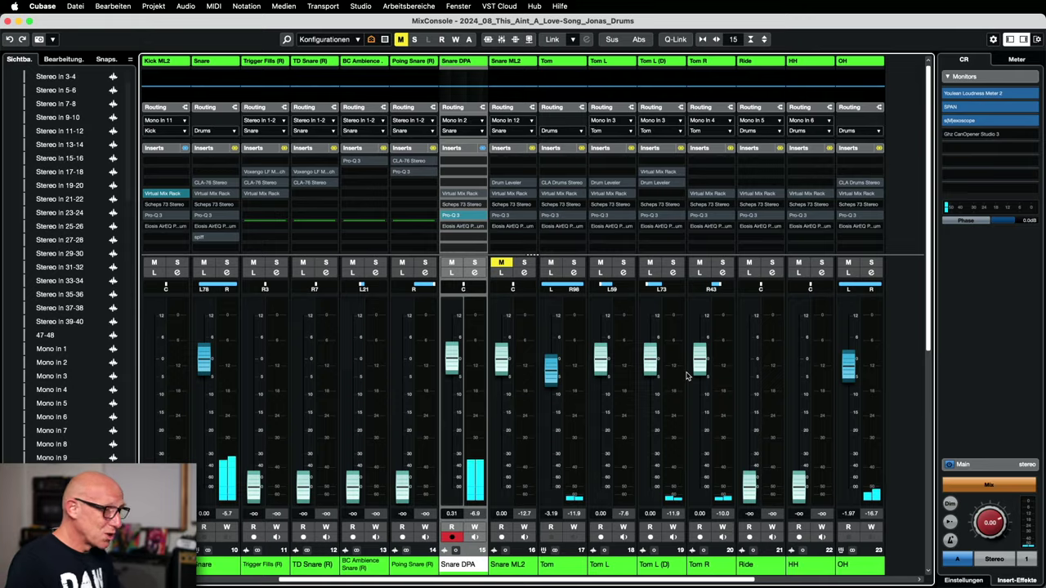
- Extend the start of the Tom L (D) and Tom R events near bar 89 back to 80.4.3 in the project window
key("F3")
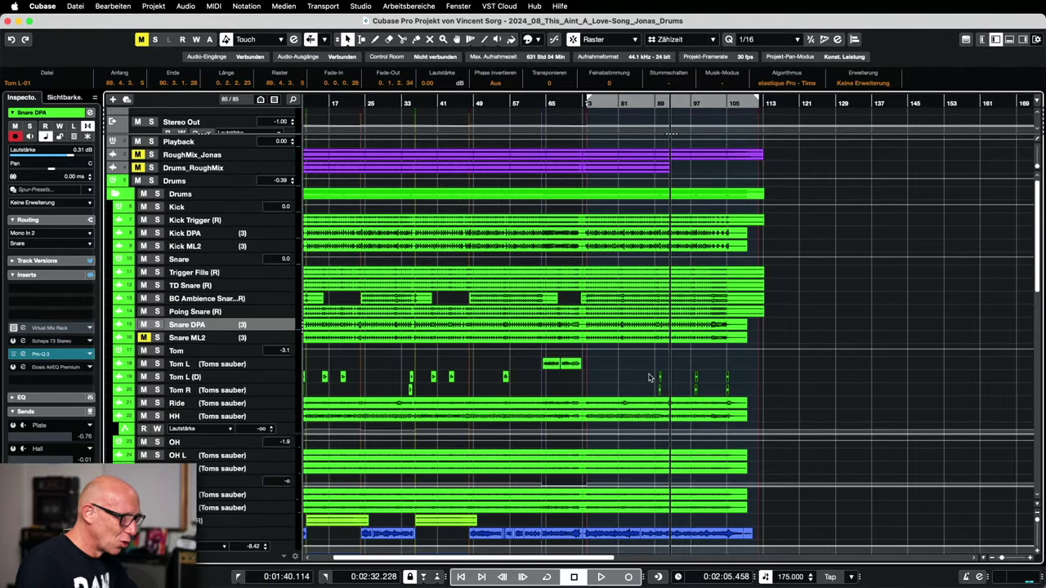
left_click(650, 379)
scroll(651, 384, "up", 5)
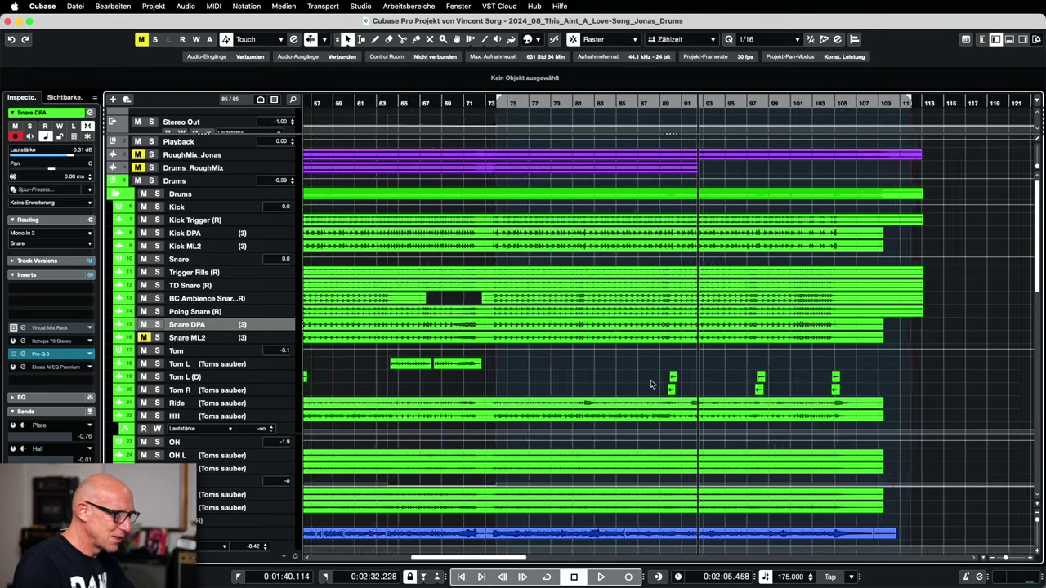
left_click(682, 391)
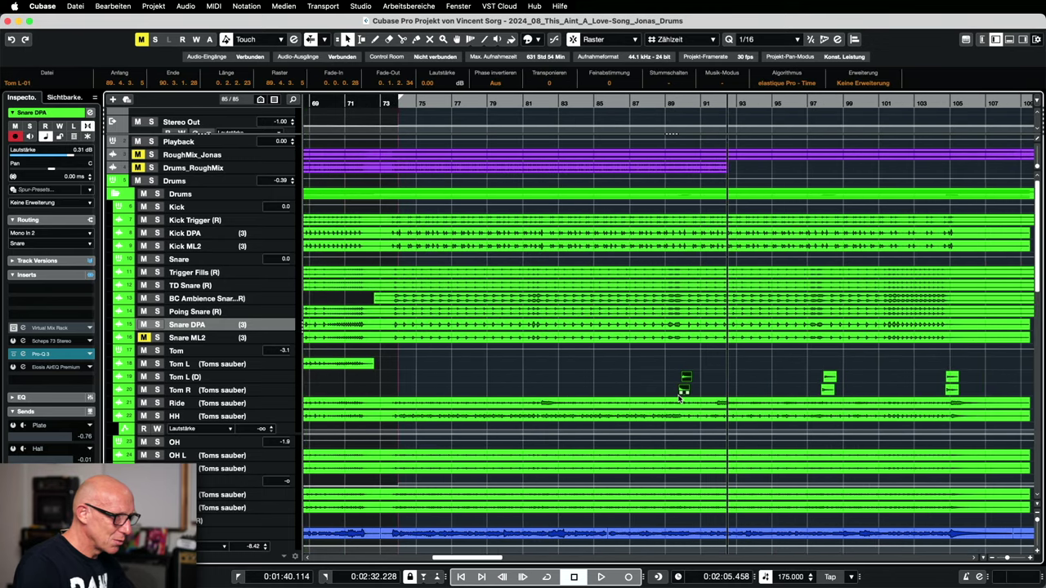
scroll(682, 393, "up", 3)
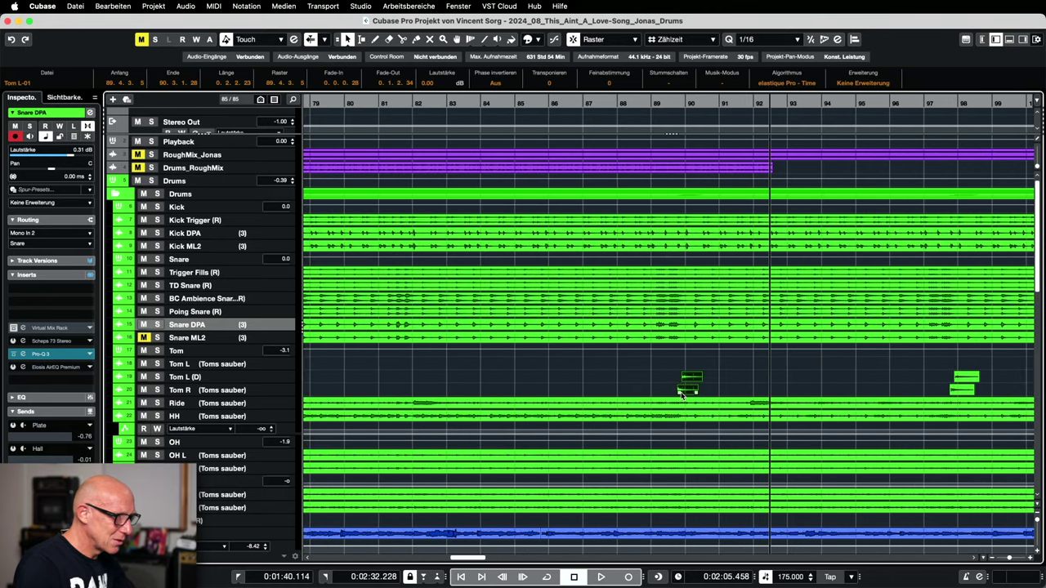
left_click_drag(682, 393, 374, 393)
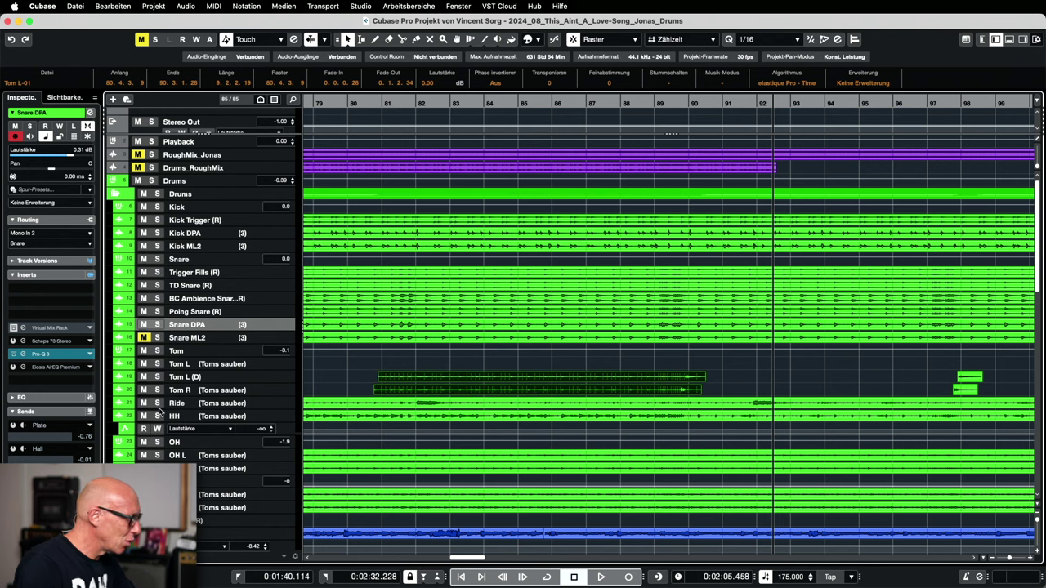
- Solo the Tom L (D) and Tom R tracks and play them back from just after bar 81
left_click(156, 377)
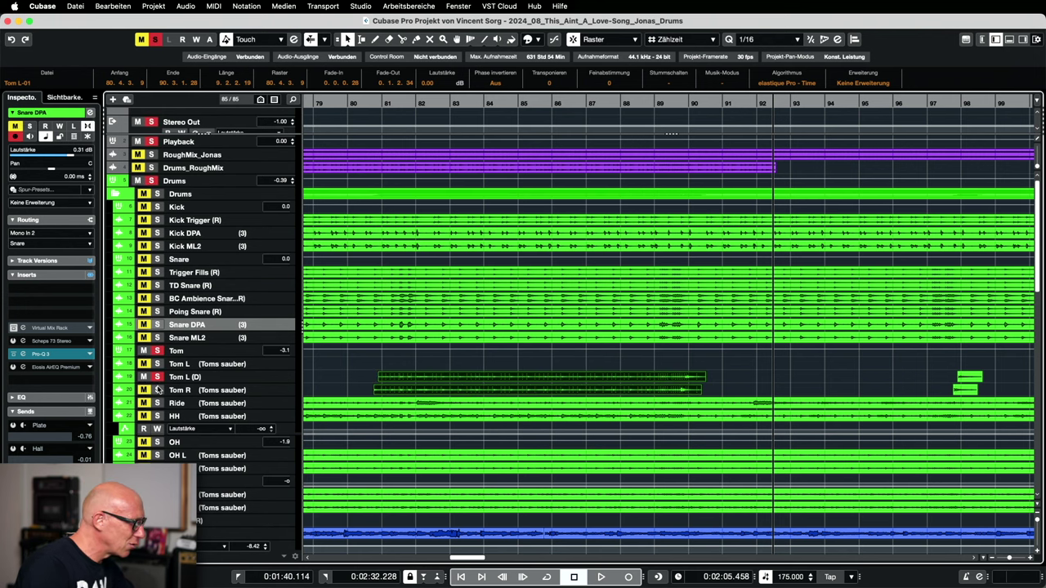
left_click(396, 106)
key("space")
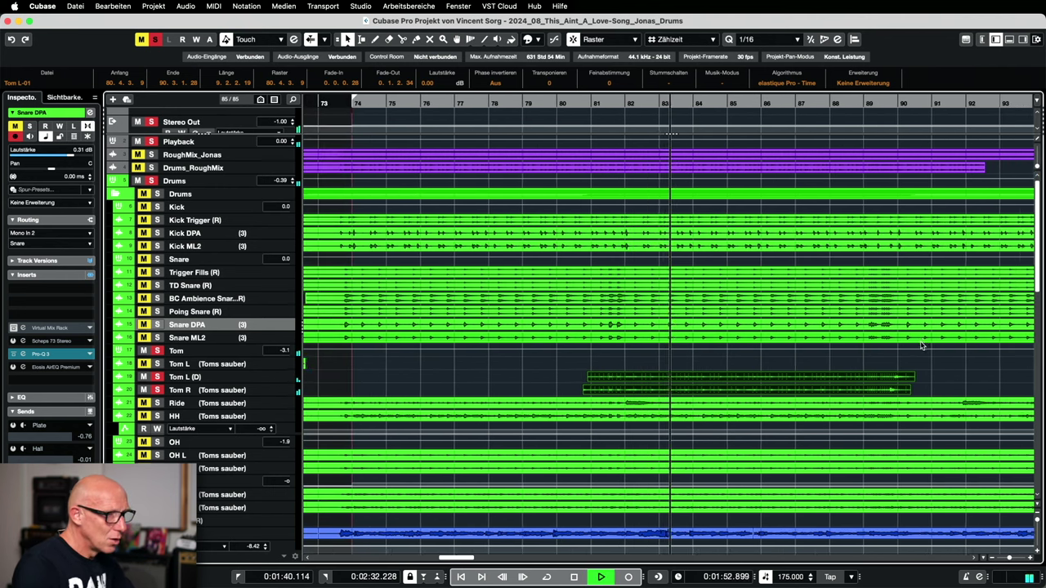
- Extend the ends of the Tom L (D) and Tom R events to 95.4.3 while listening, and stop playback
scroll(817, 359, "right", 5)
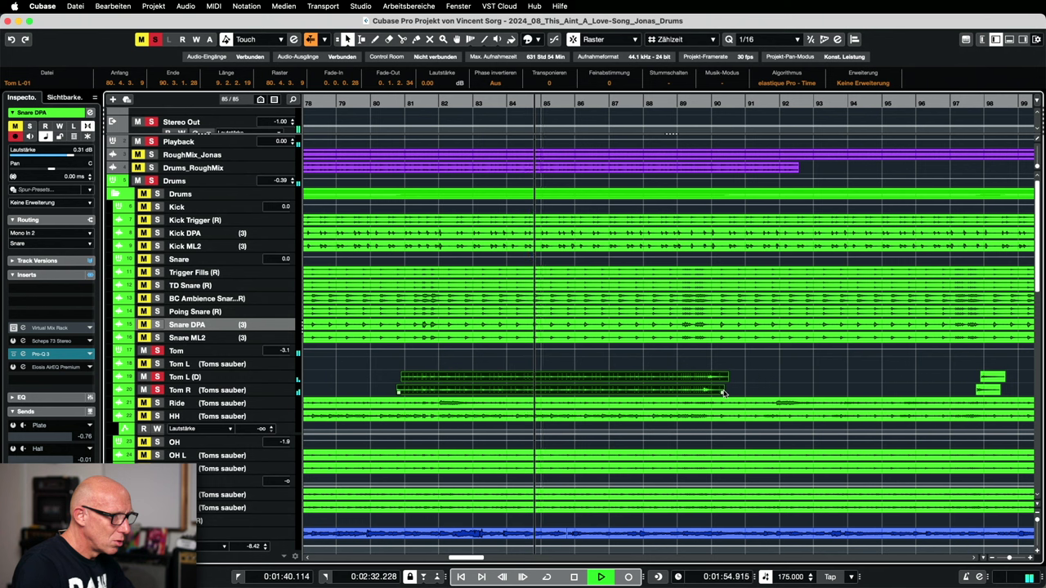
left_click_drag(723, 393, 807, 391)
left_click_drag(879, 389, 910, 390)
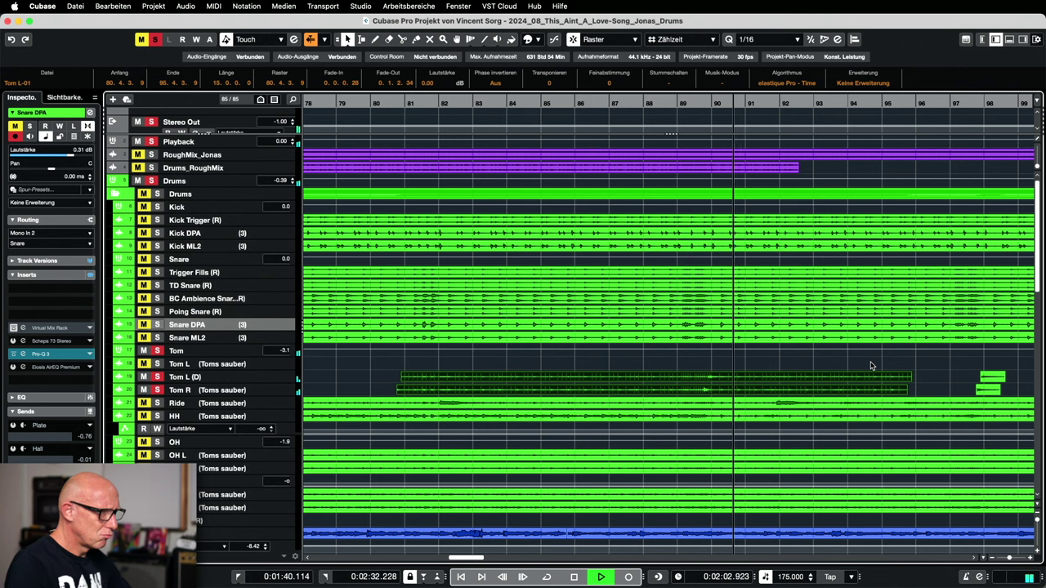
key("space")
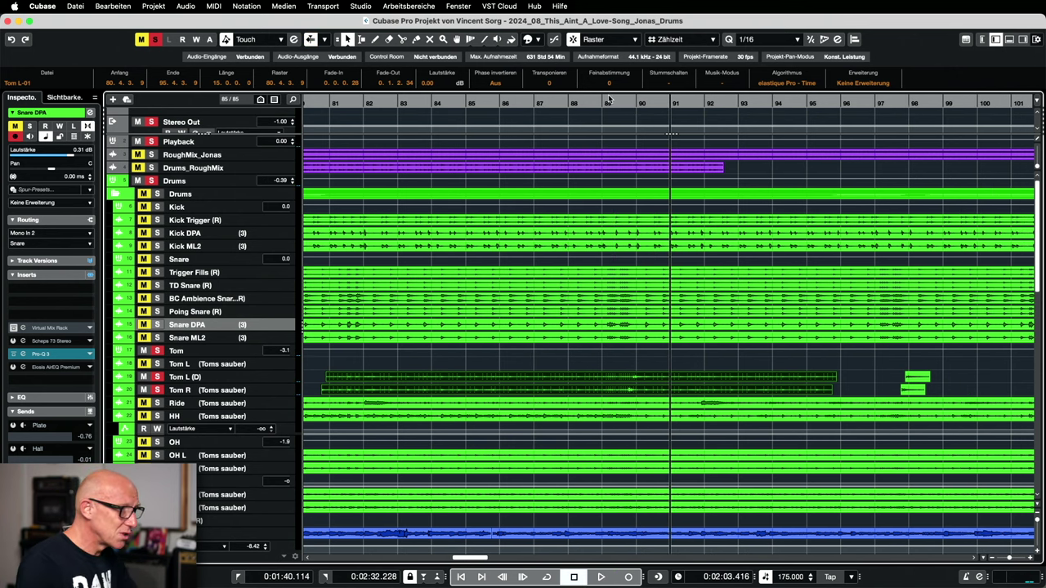
- Listen to the soloed toms around bar 89, move the playback position back to about bar 82 and clear the tom solos
left_click(609, 105)
key("space")
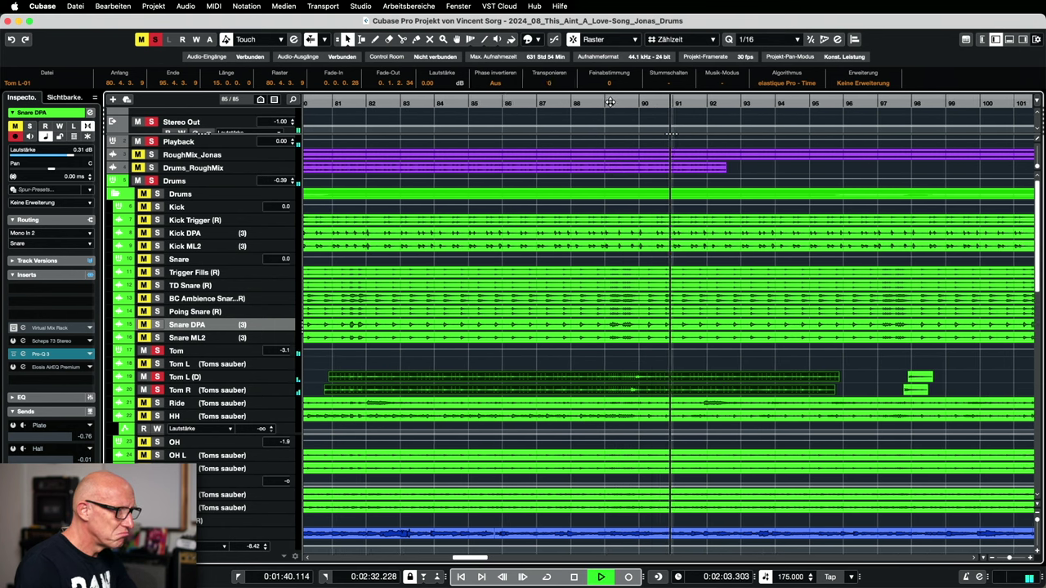
key("space")
left_click(360, 105)
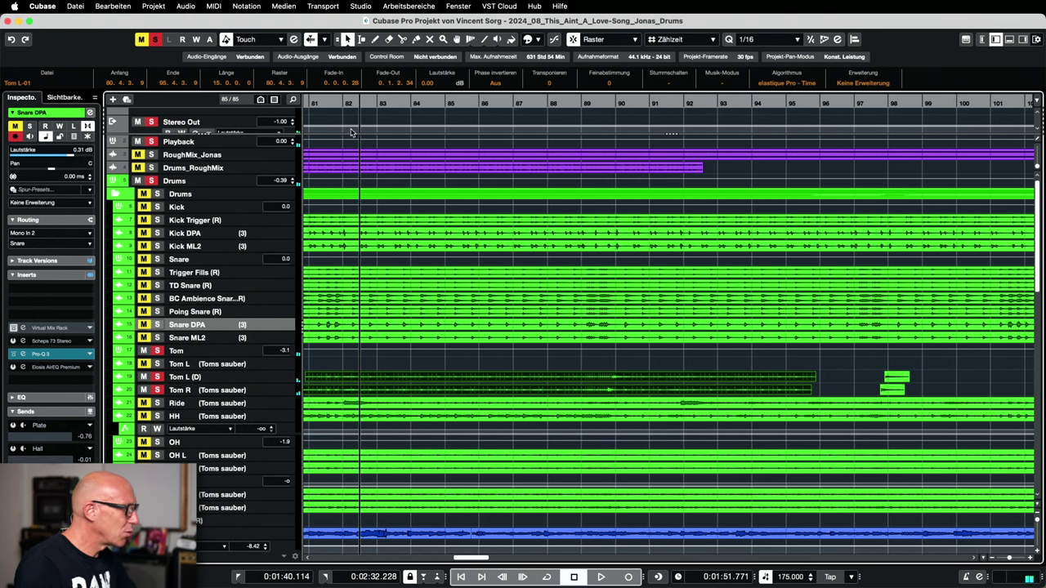
left_click(158, 377)
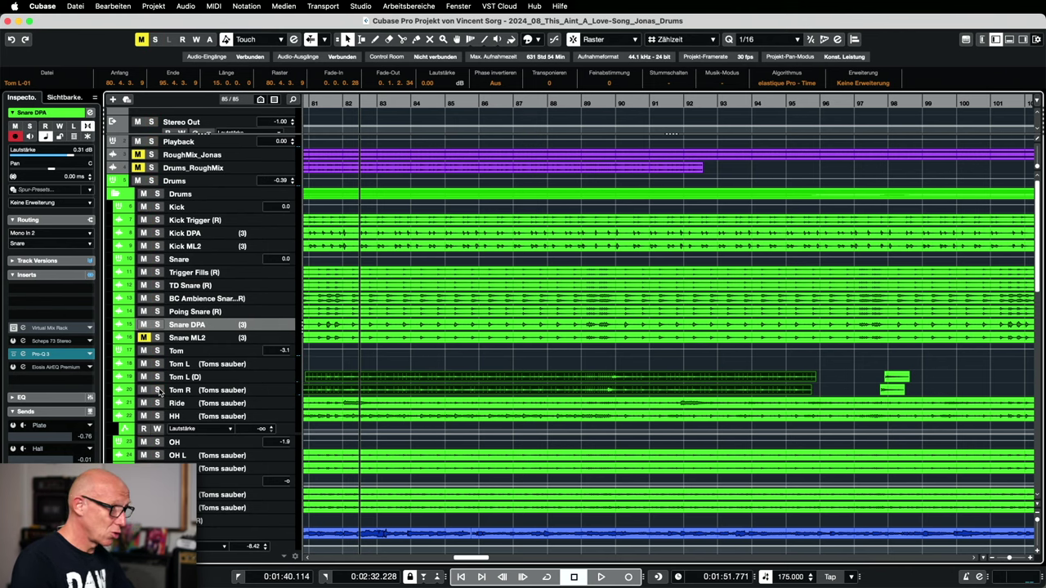
- Play the drums from the left locator at bar 74 and compare the sound with Tom L (D) and Tom R muted and unmuted
key("KP_1")
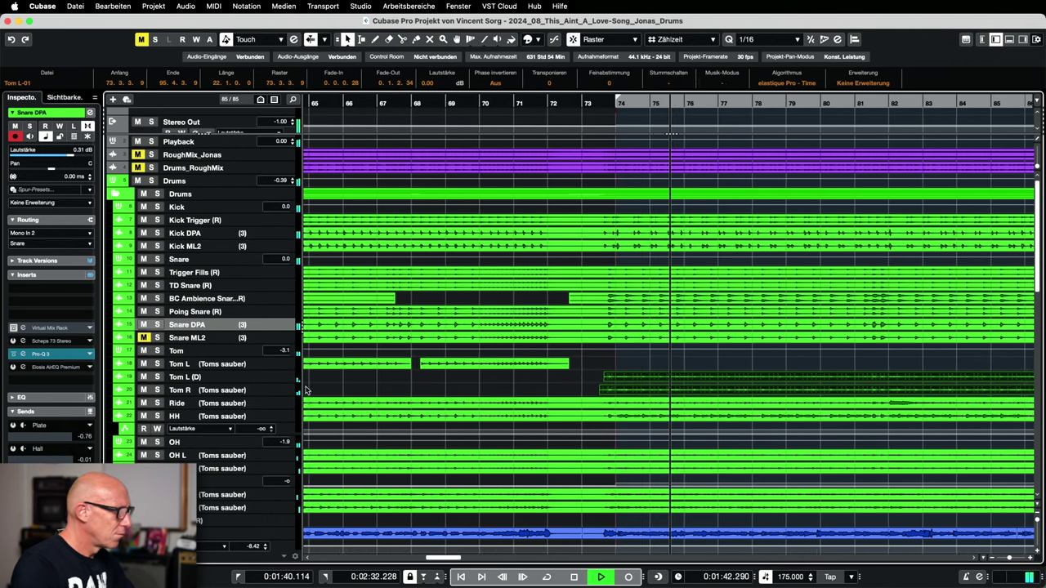
left_click(264, 380)
left_click(264, 395, "shift")
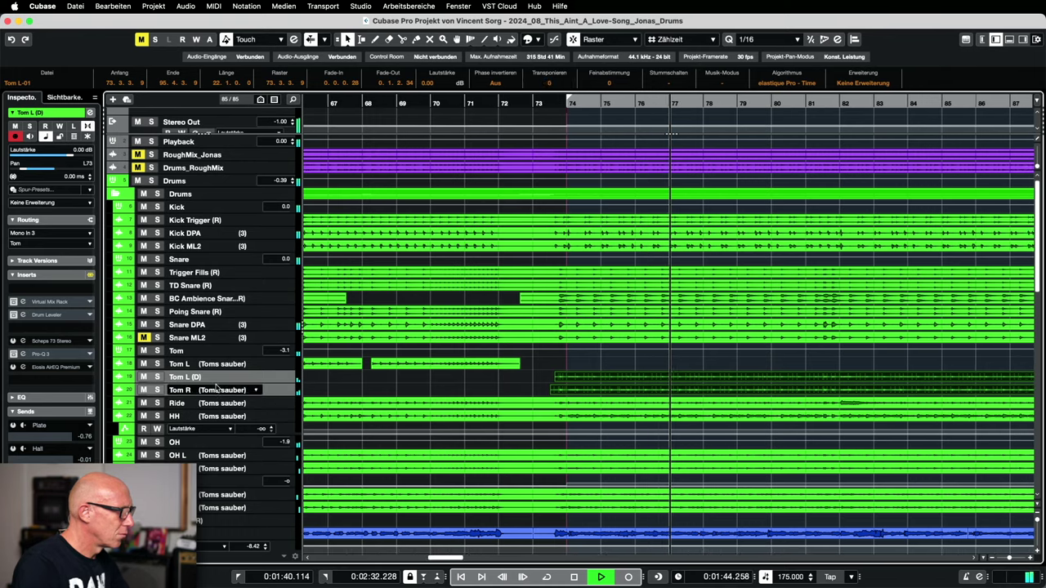
left_click(145, 377)
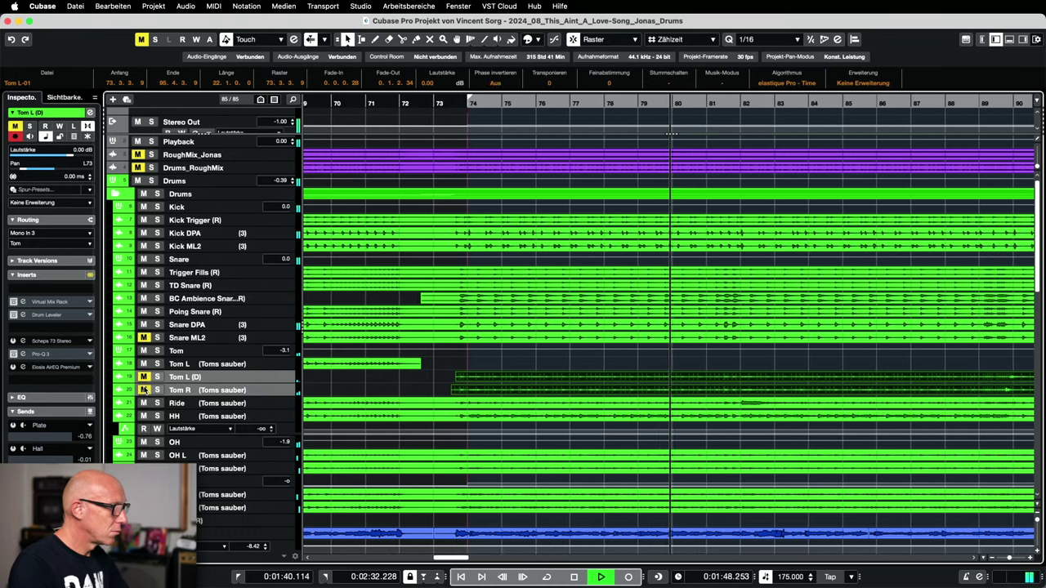
left_click(145, 377)
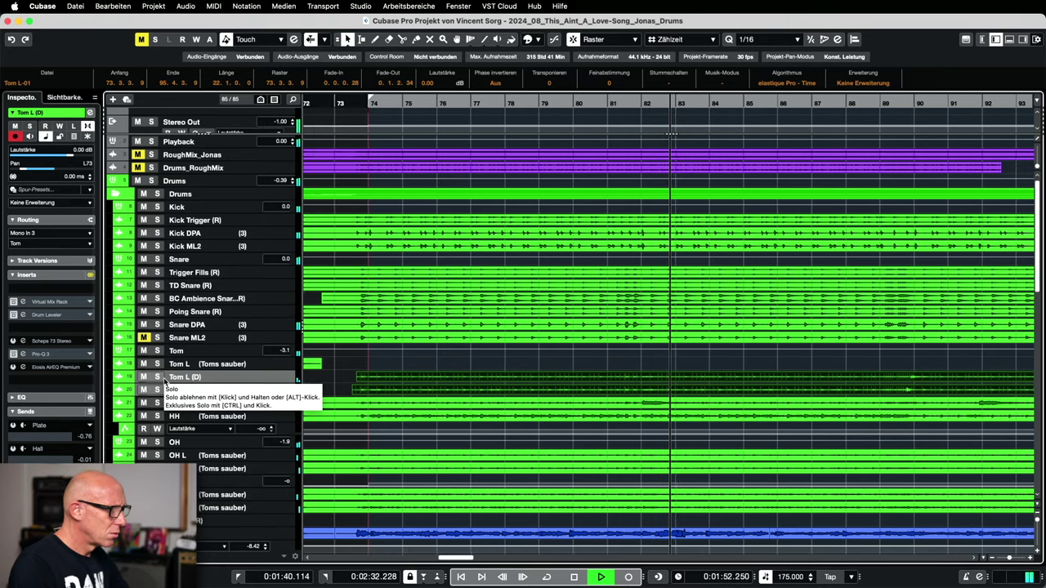